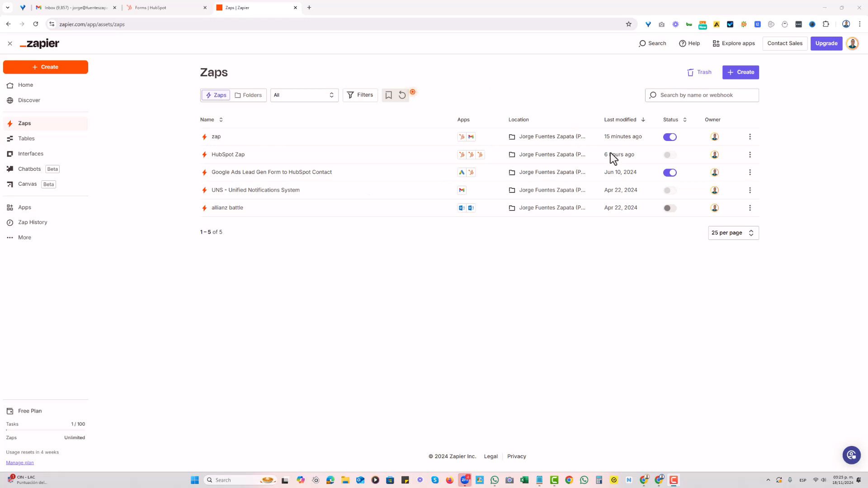
Create a new Zap and choose HubSpot as its trigger app
click(734, 82)
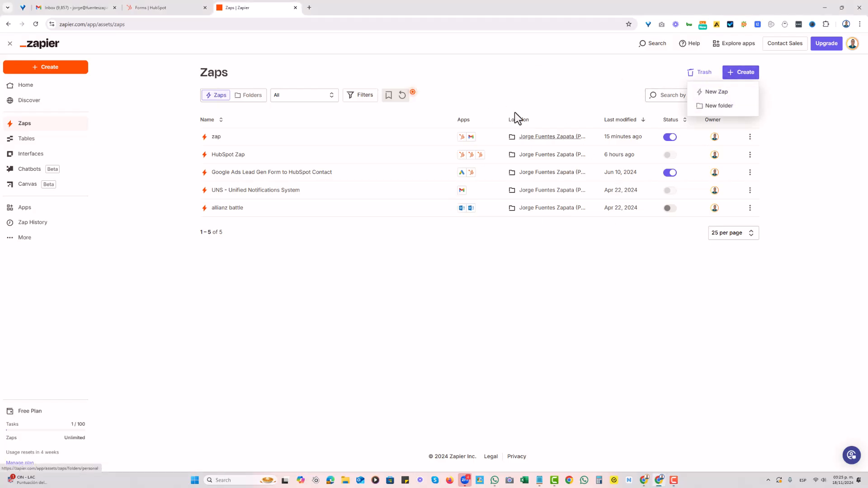
click(717, 92)
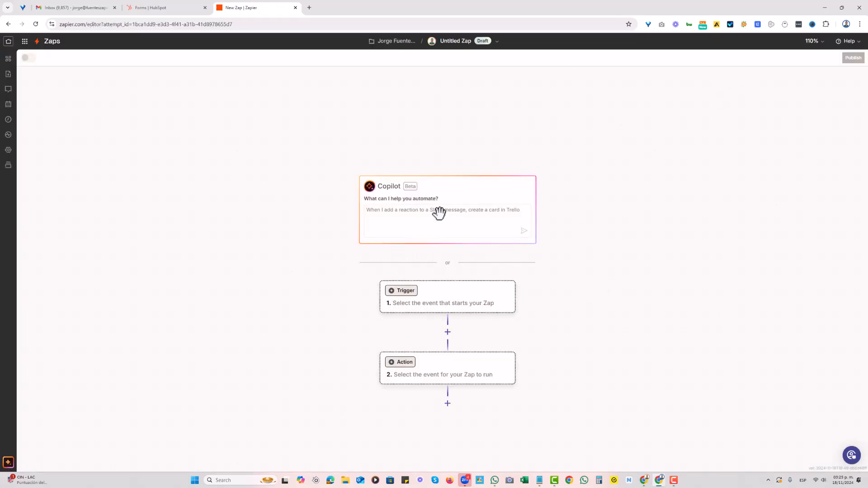
click(440, 307)
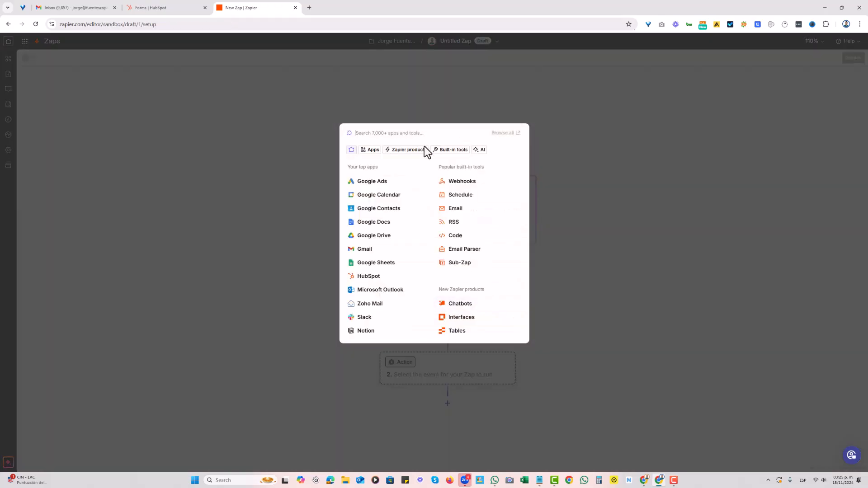
click(379, 276)
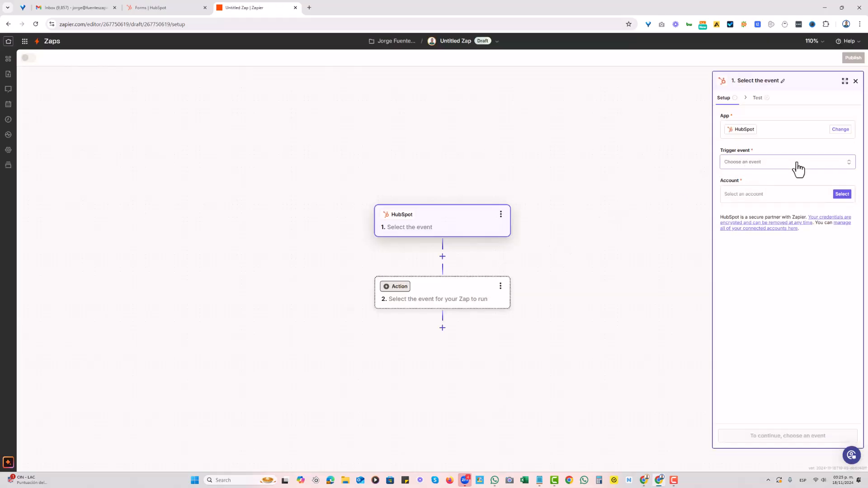
Set the trigger event to New Form Submission and use the connected HubSpot account that serves 2 Zaps
click(764, 166)
text(form)
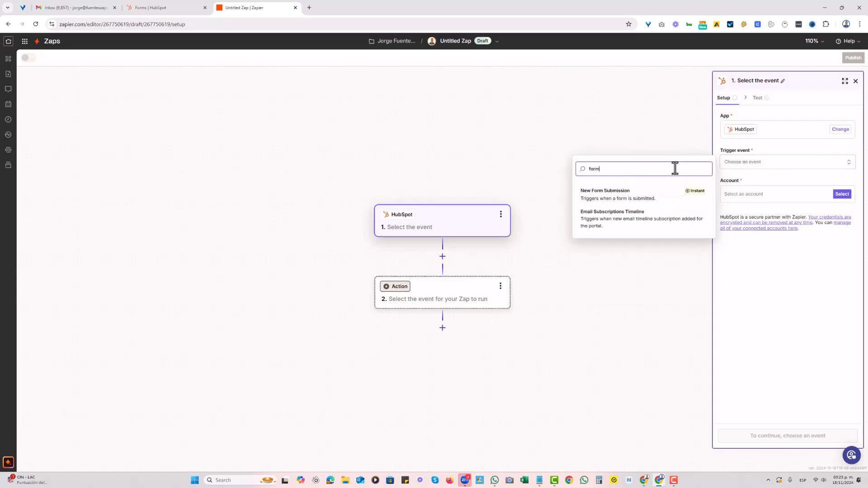
click(631, 196)
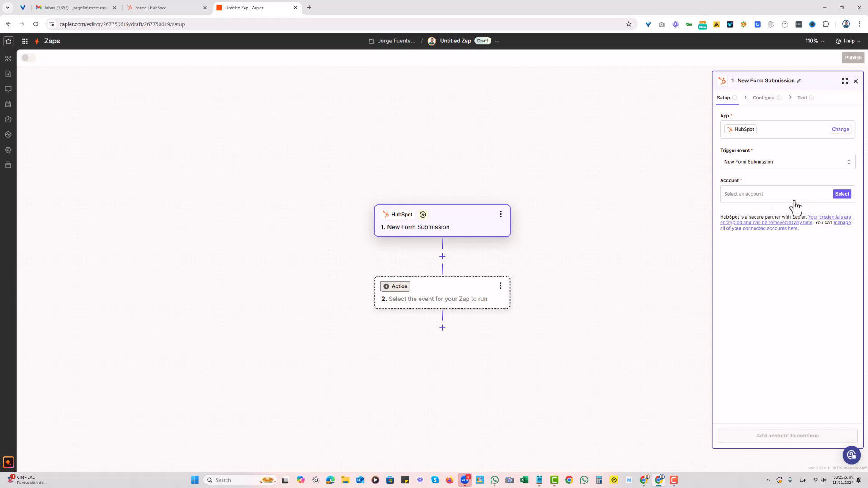
click(841, 195)
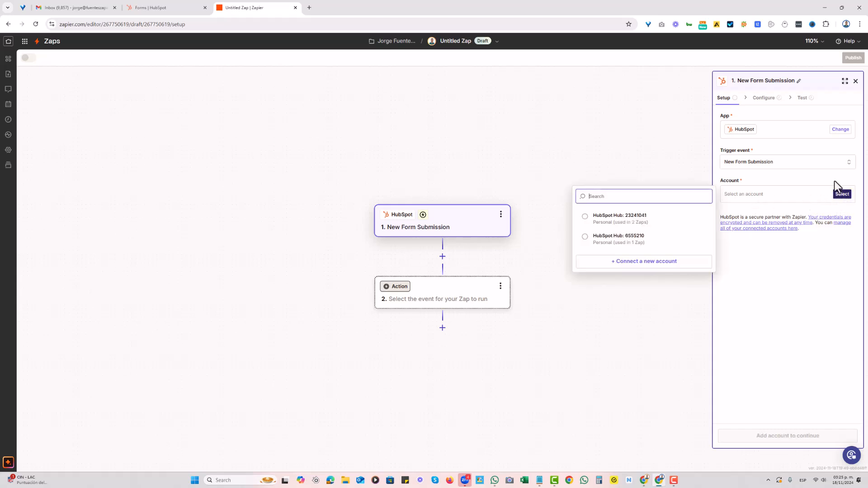
click(584, 216)
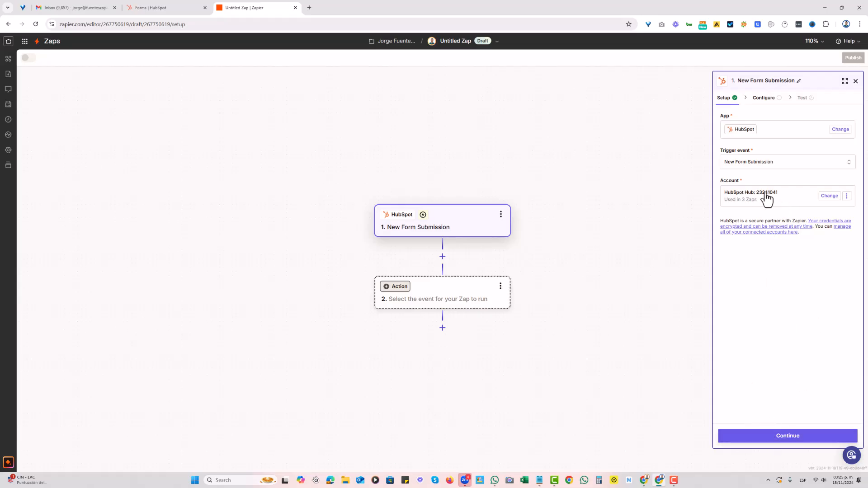
click(787, 436)
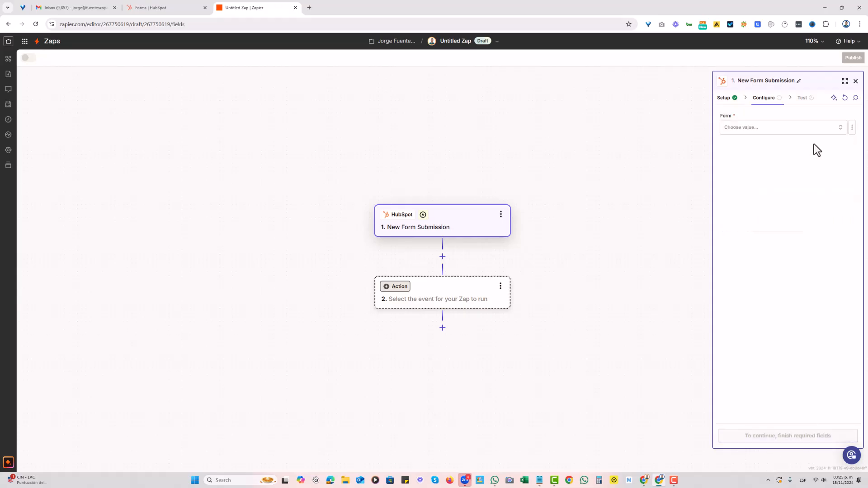
Set the trigger's form to Test Form
click(763, 135)
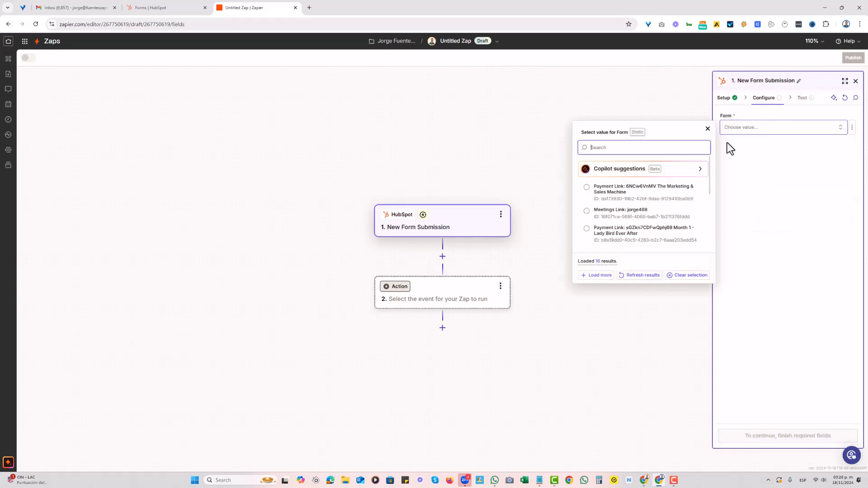
text(test)
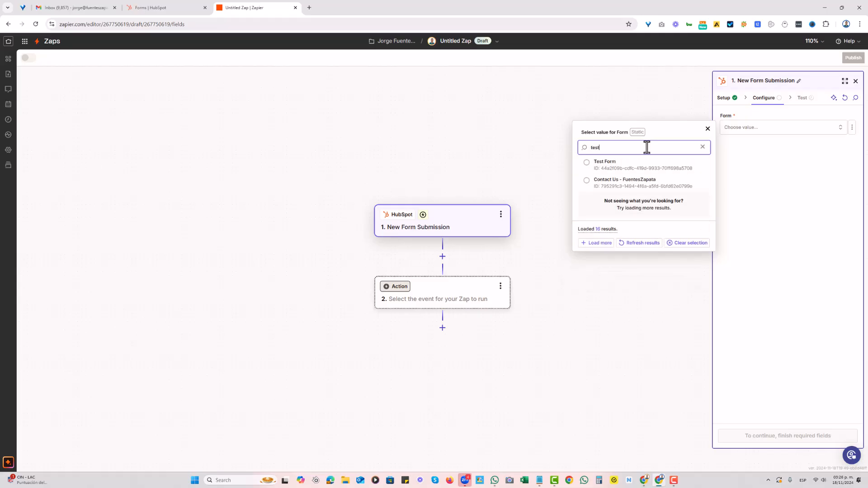
click(629, 166)
Set the trigger's form to Need Training
click(808, 133)
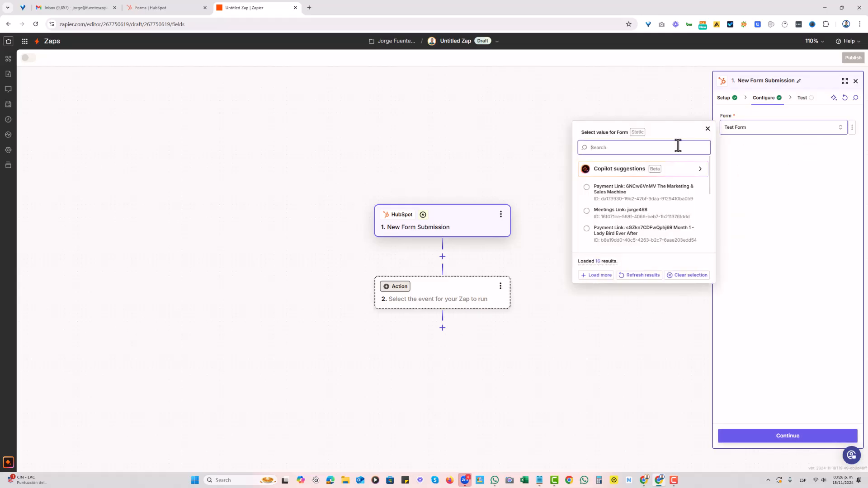
scroll(676, 207, down, 3)
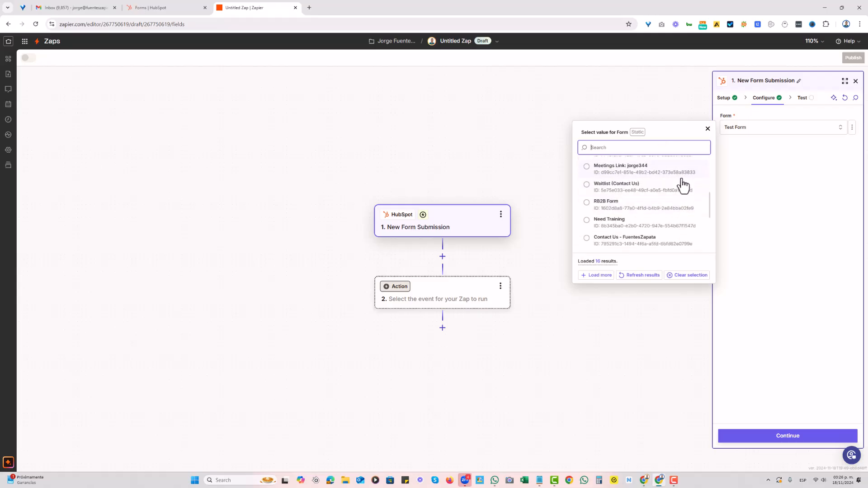
click(587, 220)
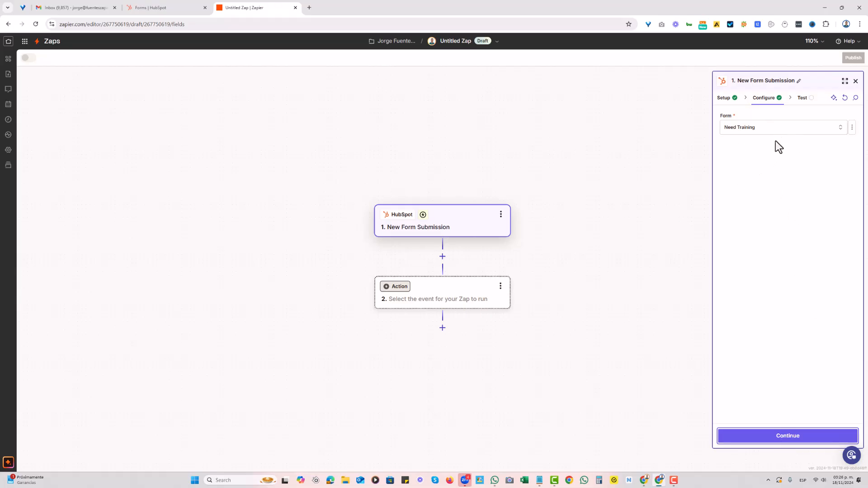
Test the form submission trigger and continue with the Form A record
click(792, 436)
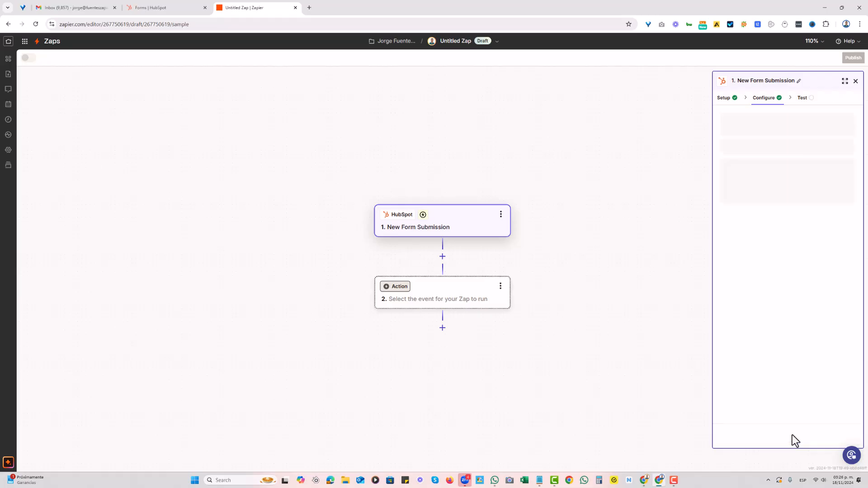
click(793, 437)
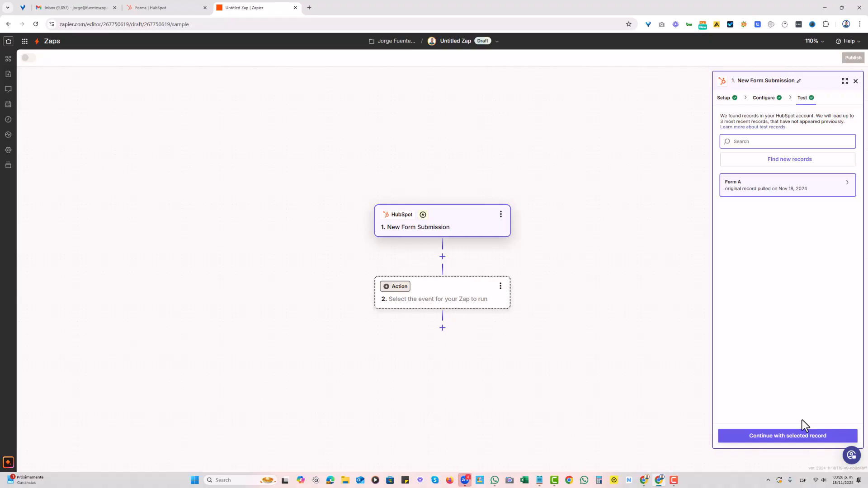
click(790, 436)
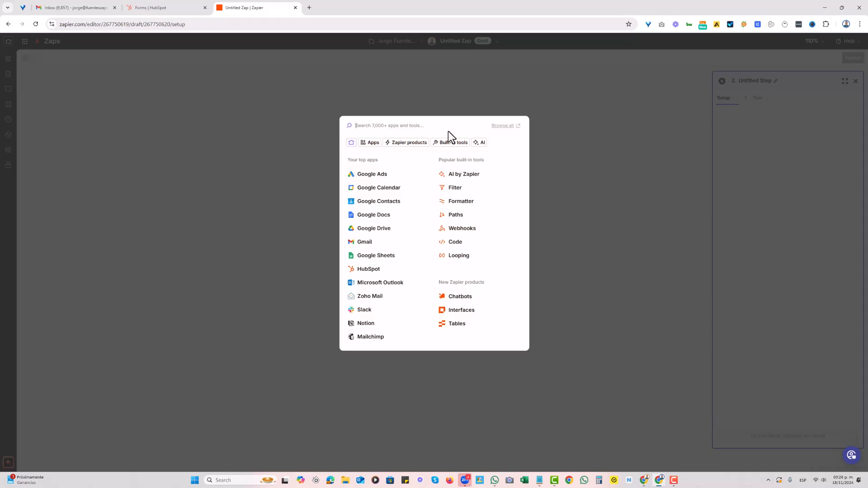
Choose Gmail as the action app and set its action event to Send Email
click(368, 252)
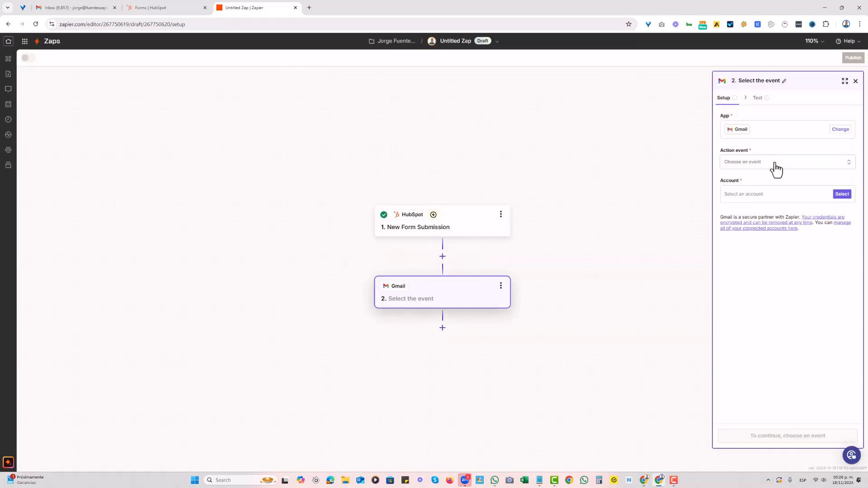
click(767, 165)
text(sen)
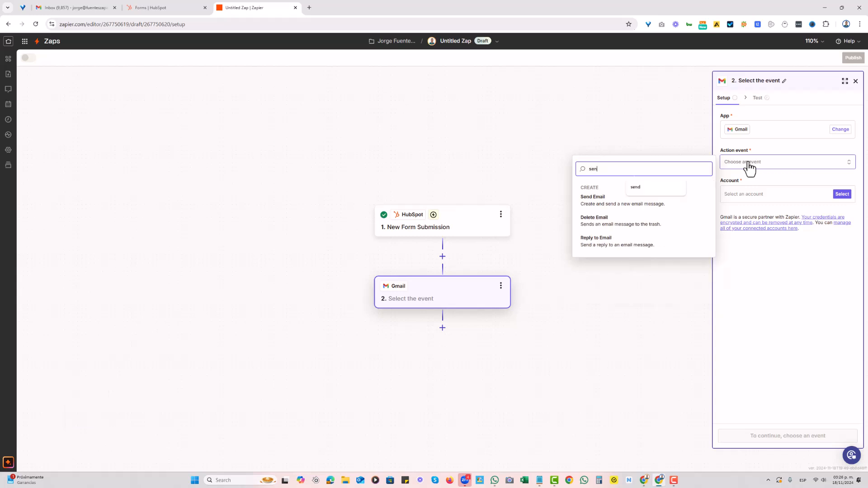
click(590, 199)
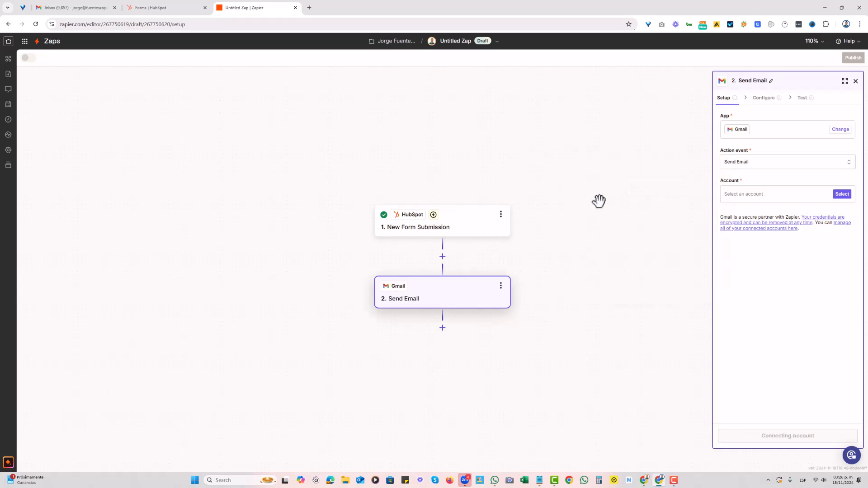
Assign the connected, non-expired Gmail account to the Send Email action and continue to its configuration
click(842, 194)
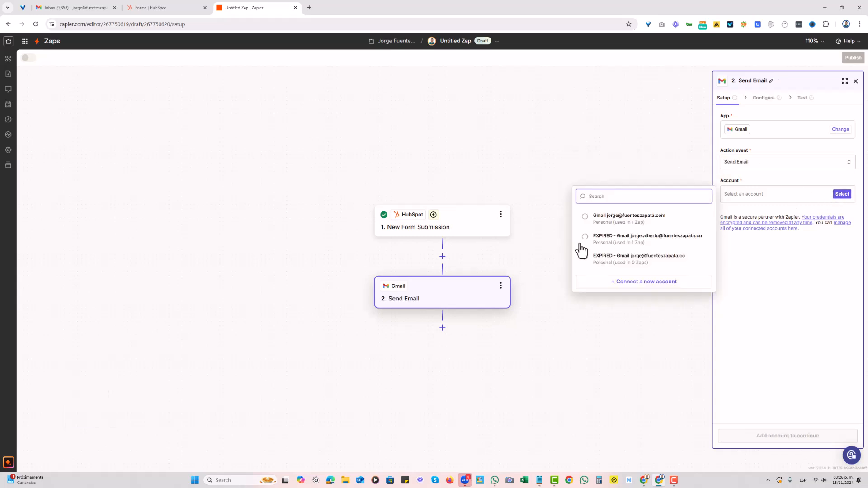
click(587, 221)
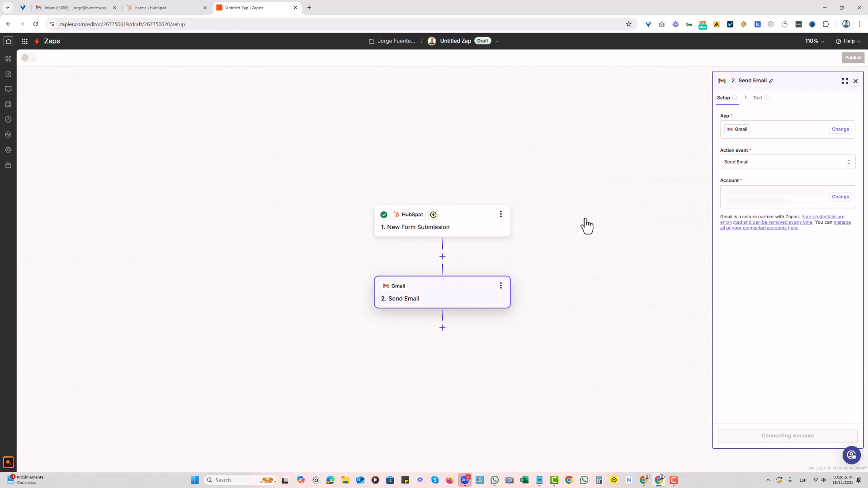
click(800, 436)
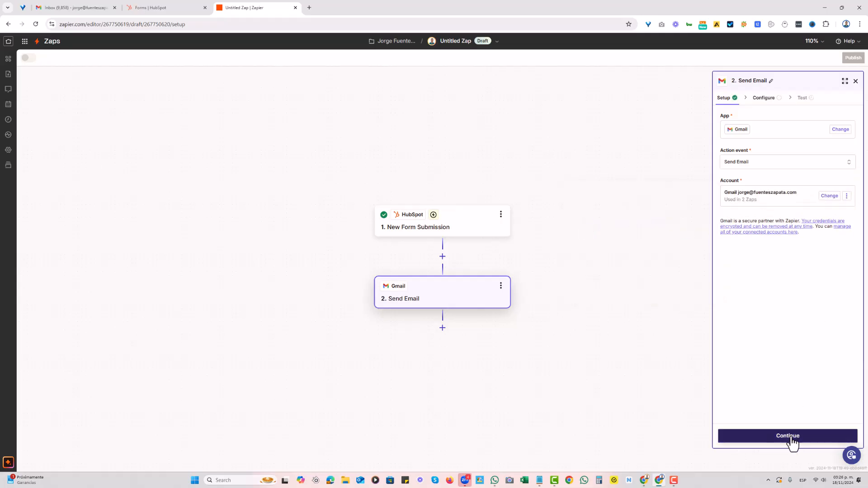
Map the email's To field to the Email value from the form submission
click(774, 130)
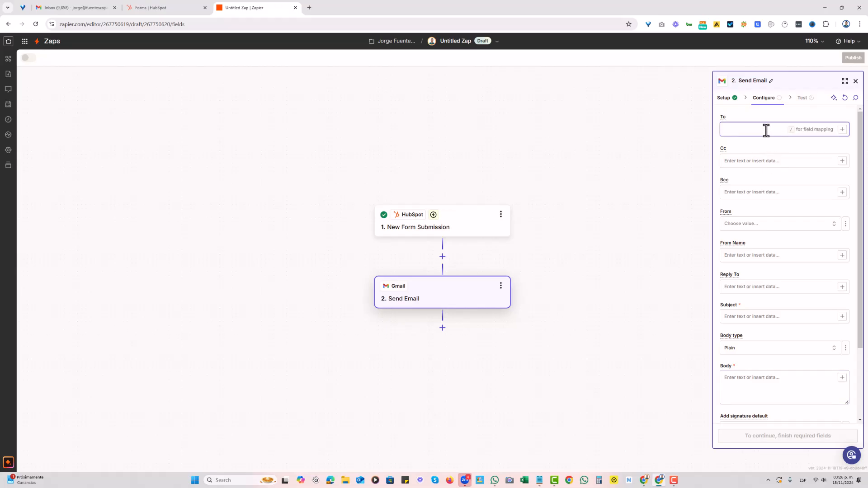
click(842, 131)
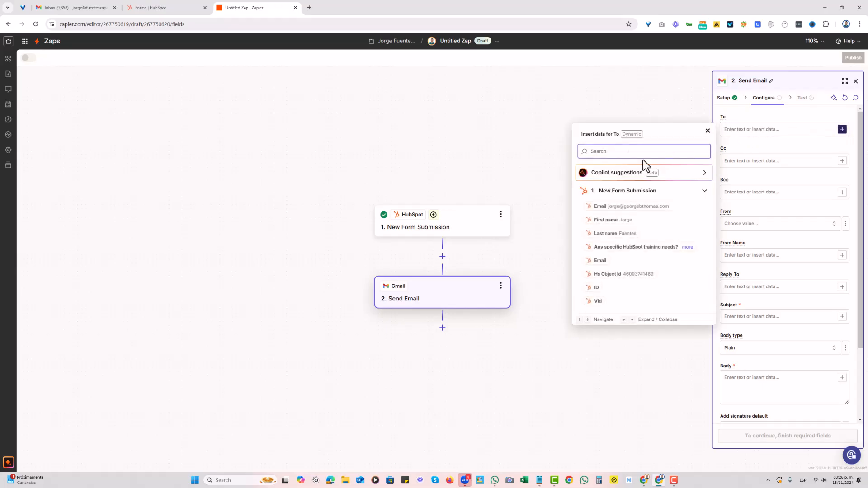
click(599, 208)
click(797, 176)
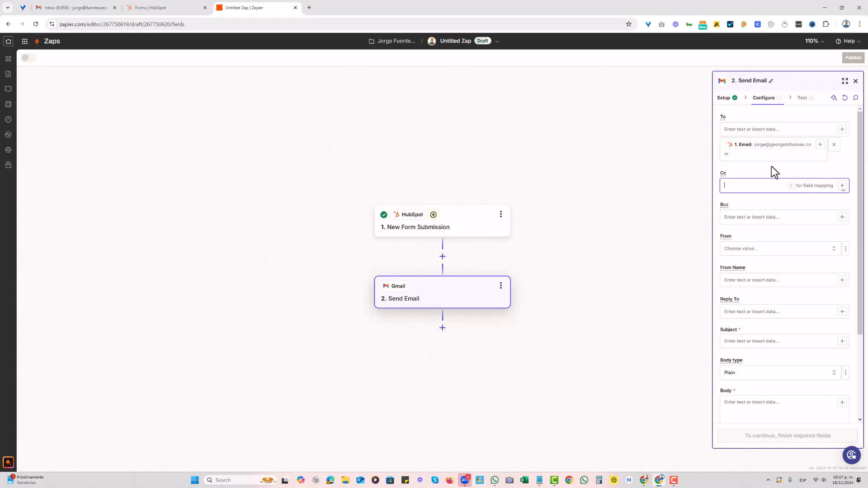
Select the sender's Gmail address as From and enter the sender's full name as From Name
scroll(776, 169, down, 2)
click(760, 174)
click(601, 193)
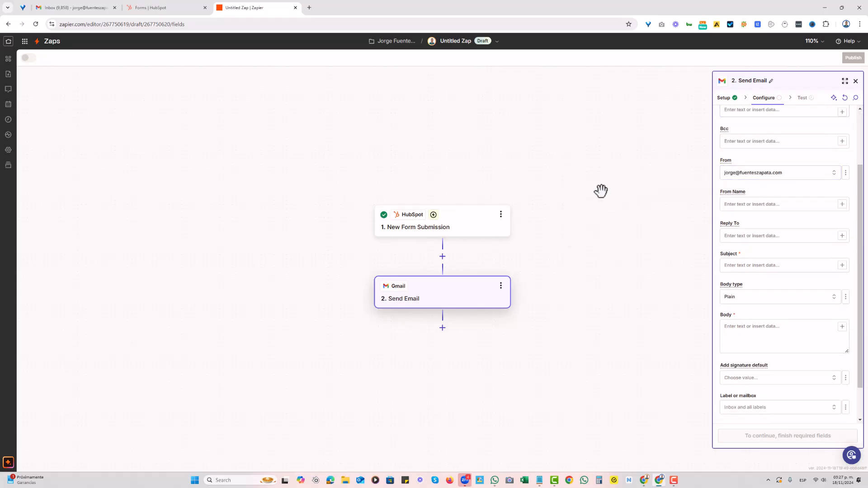
click(752, 204)
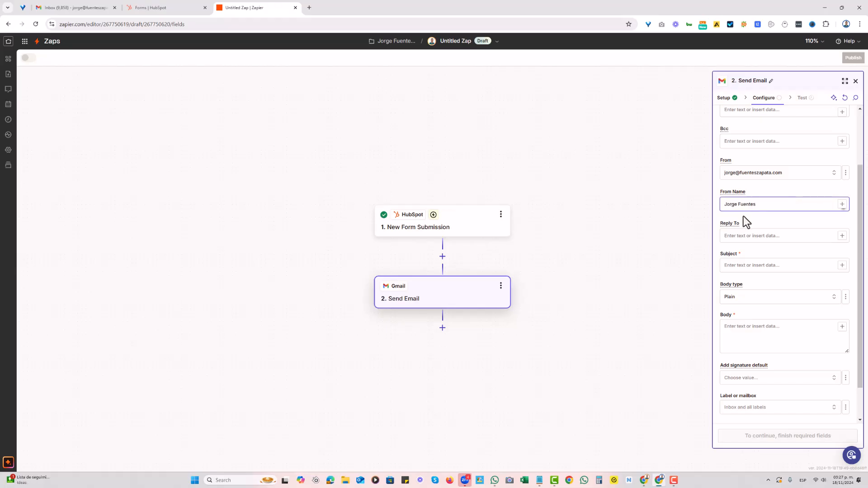
Write the subject "Hey, here's your resource" and insert the form's First name after "Hey"
click(750, 234)
scroll(751, 233, down, 1)
click(741, 225)
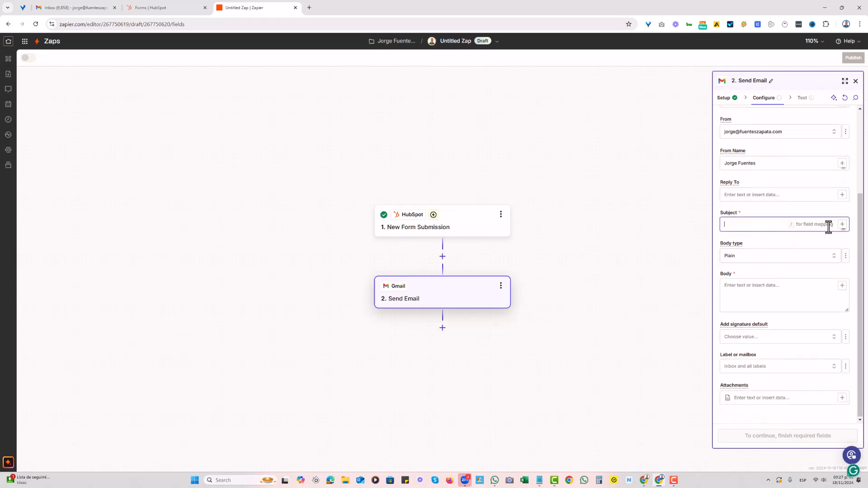
text(Hey, here's your resource)
click(842, 224)
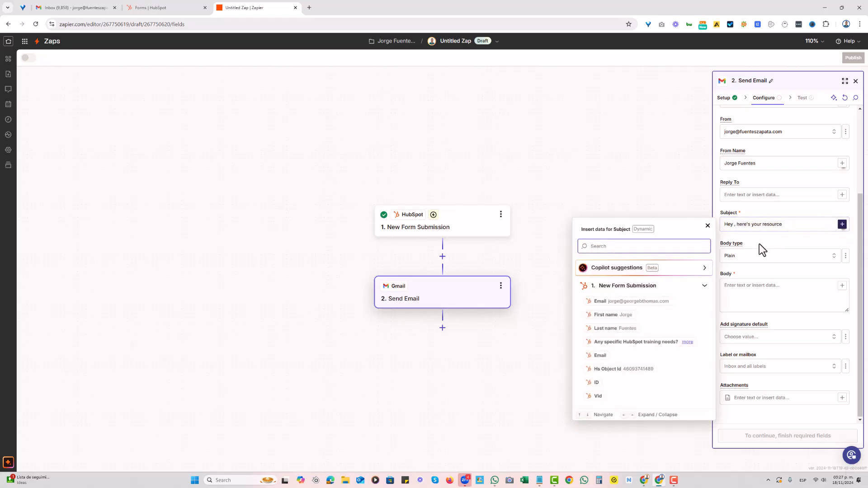
click(614, 315)
Paste the RB2B resource message into the email body and insert the form's First name after "Hey"
click(754, 294)
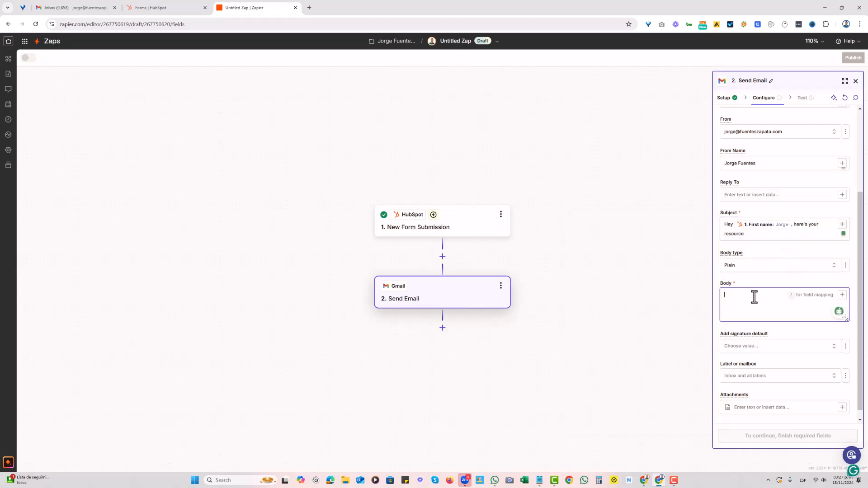
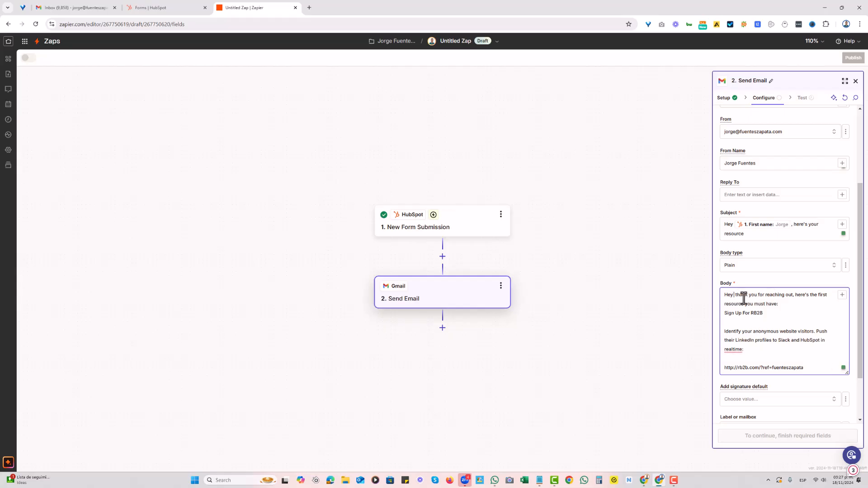
click(842, 294)
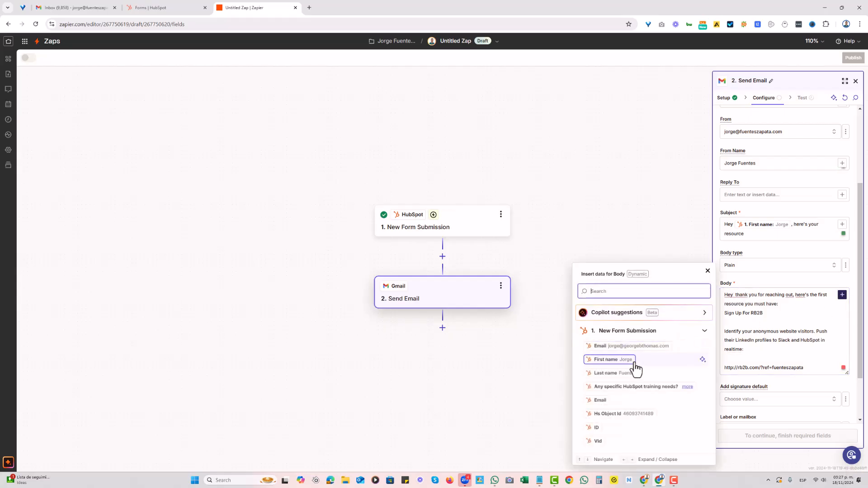
click(636, 361)
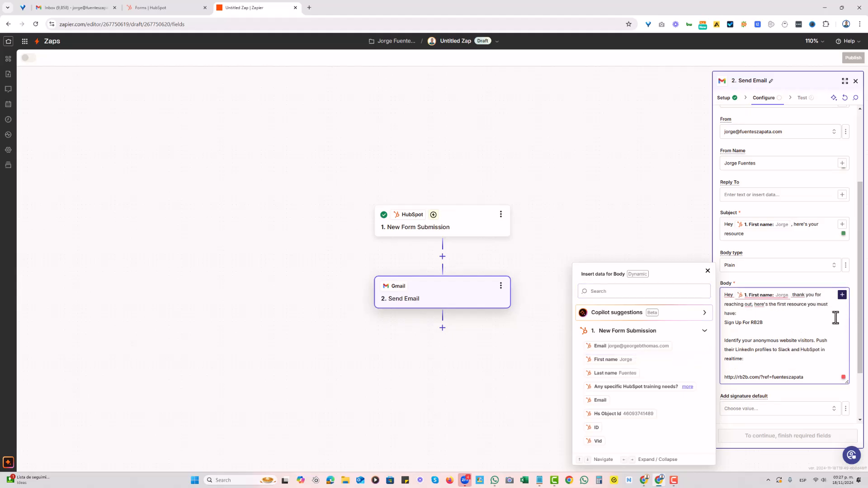
click(756, 313)
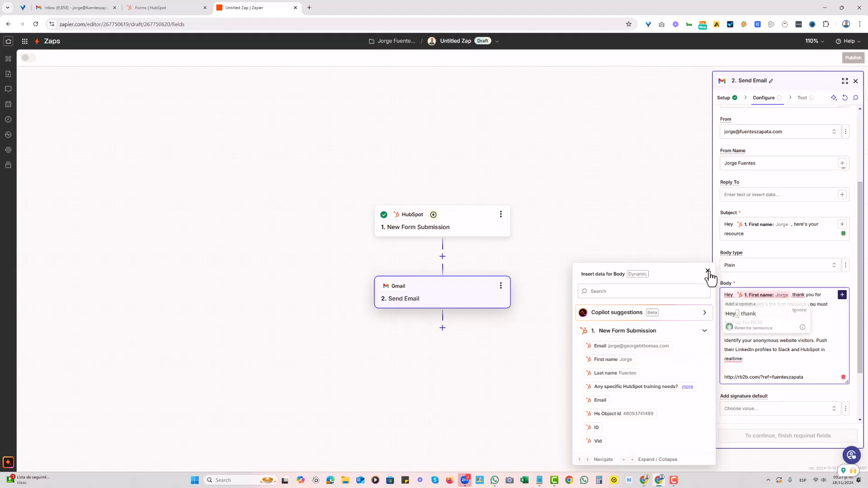
Add a blank line above "Sign Up For RB2B" in the email body and remove the blank line below it
click(736, 293)
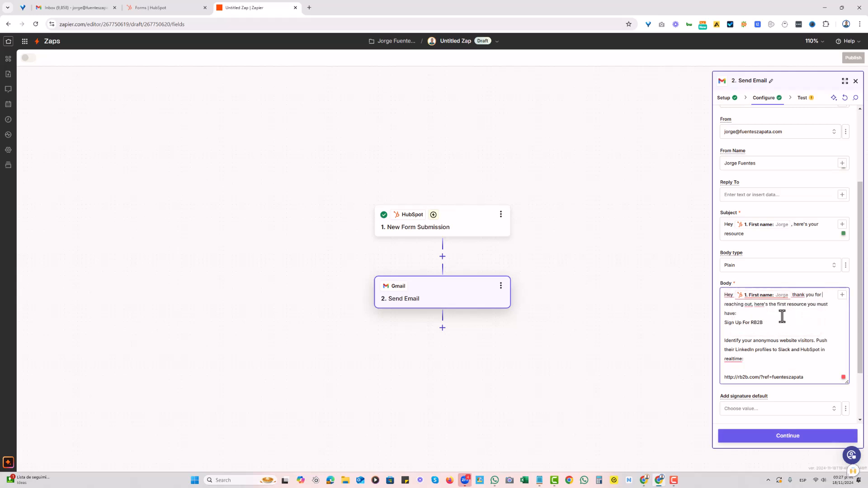
key(Return)
click(743, 341)
key(BackSpace)
scroll(818, 369, down, 2)
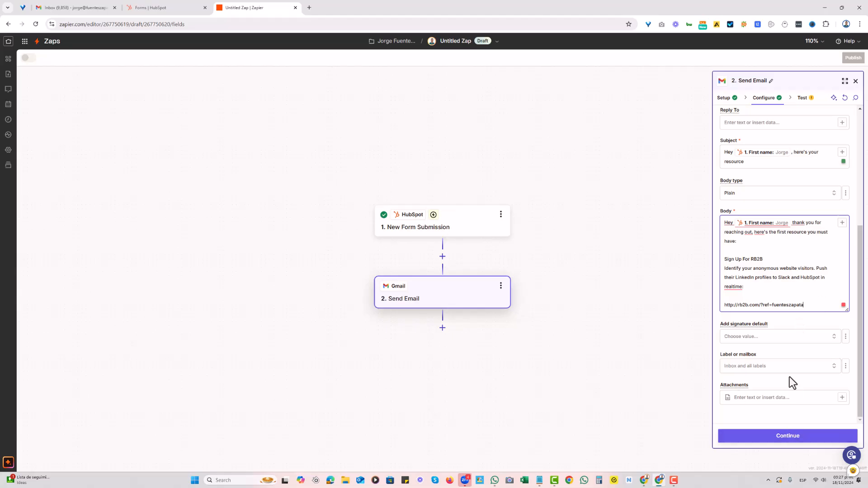
Review the Send Email step's test data, setup and configuration, ending on the data to be tested
click(784, 439)
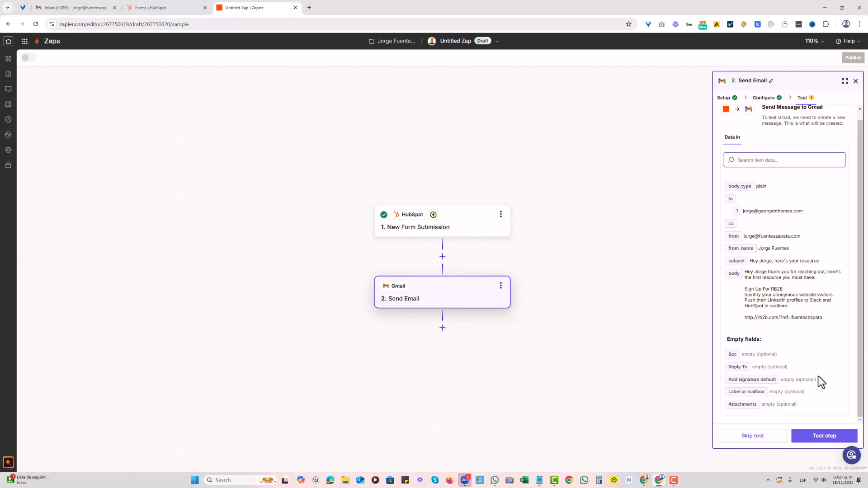
scroll(838, 274, up, 1)
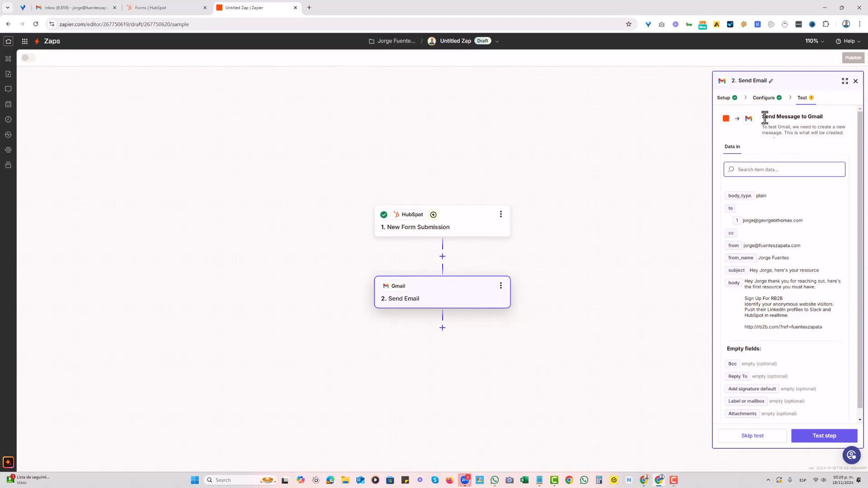
click(725, 101)
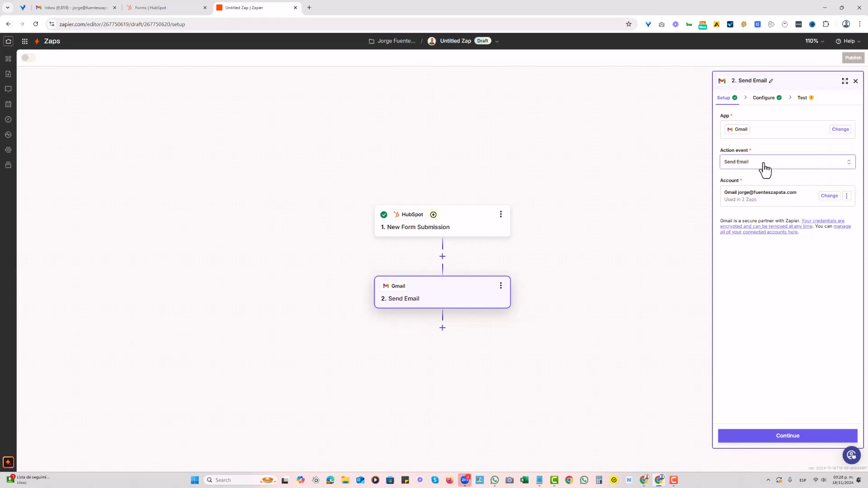
click(789, 438)
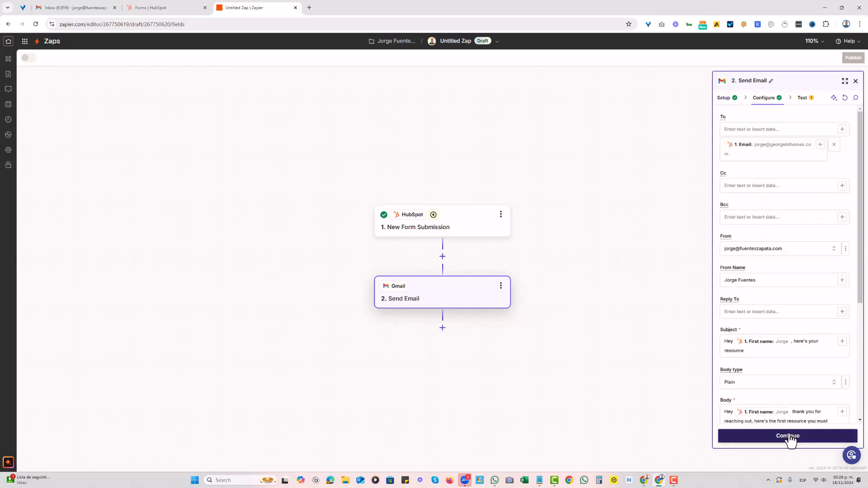
click(789, 437)
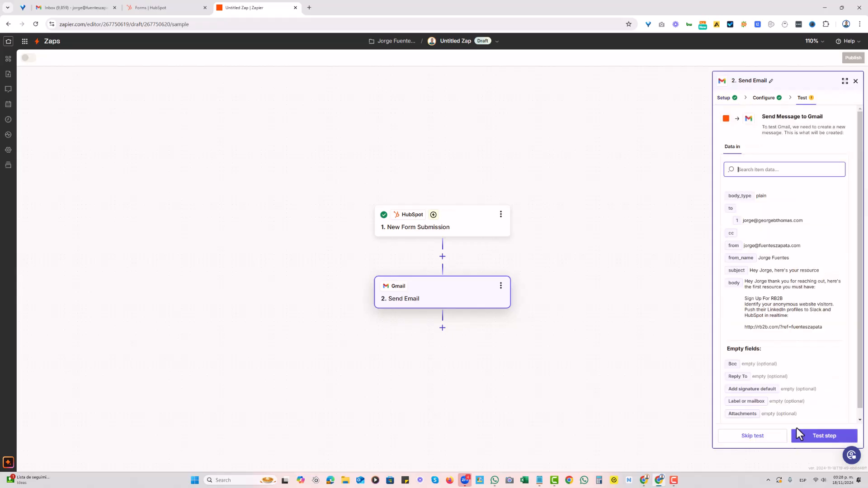
Run the Send Email test and publish the Zap, dismissing the notification
click(821, 435)
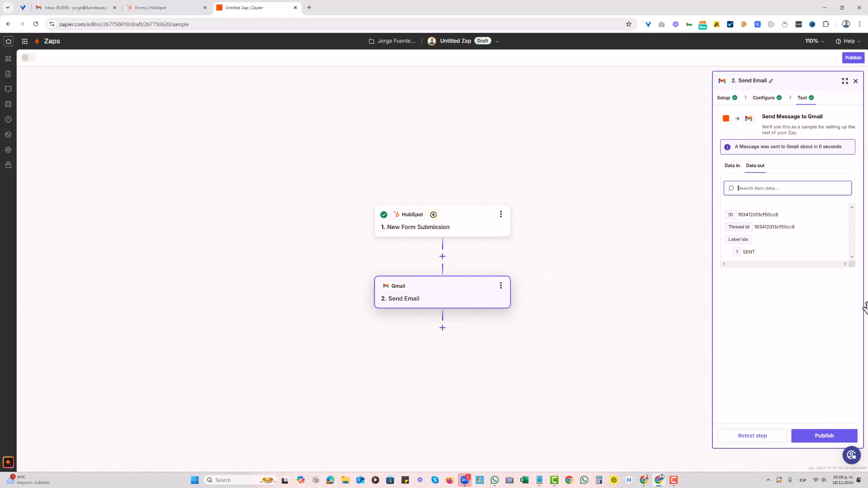
click(813, 437)
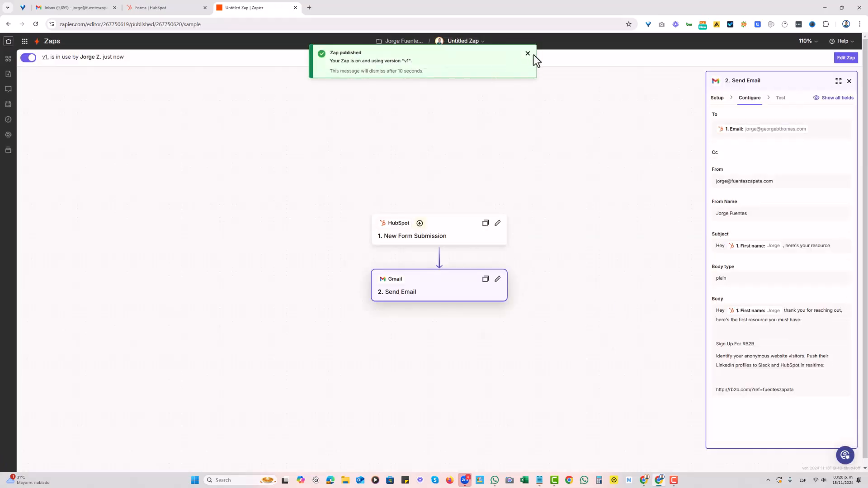
click(528, 54)
Rename the Zap as "zap - hubspot form + email" and close the Send Email details and the notification
click(469, 42)
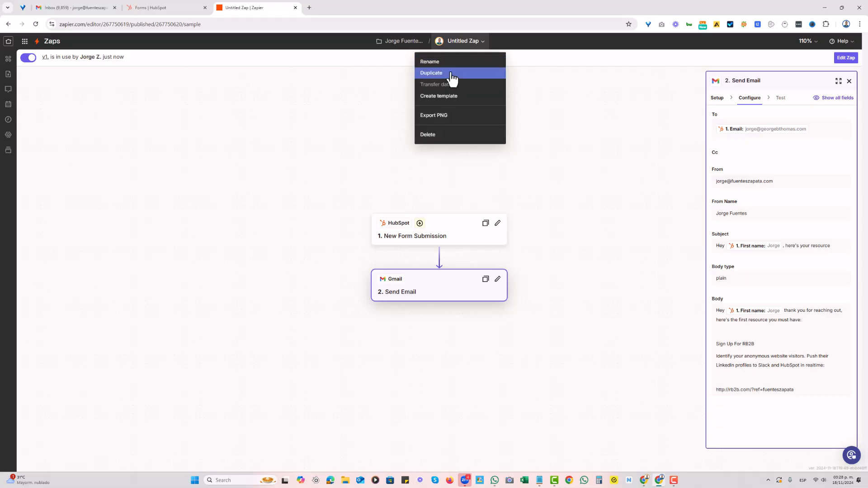
click(453, 72)
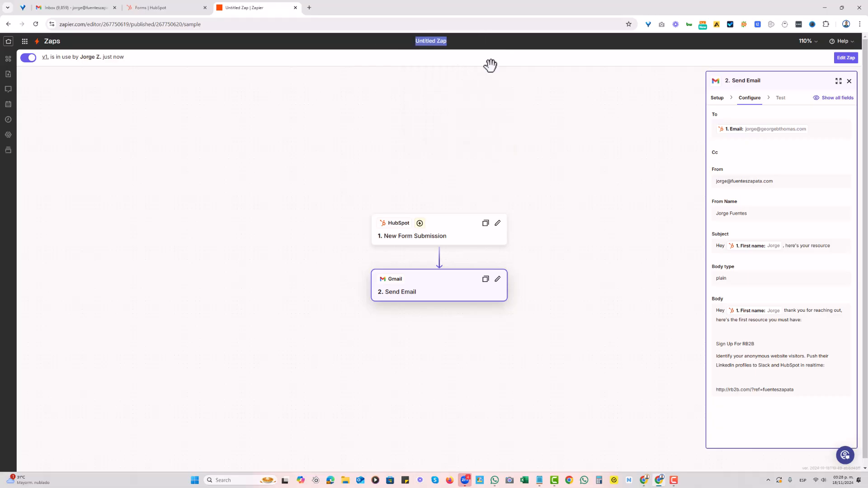
text(zap - hubspot form + email)
click(491, 68)
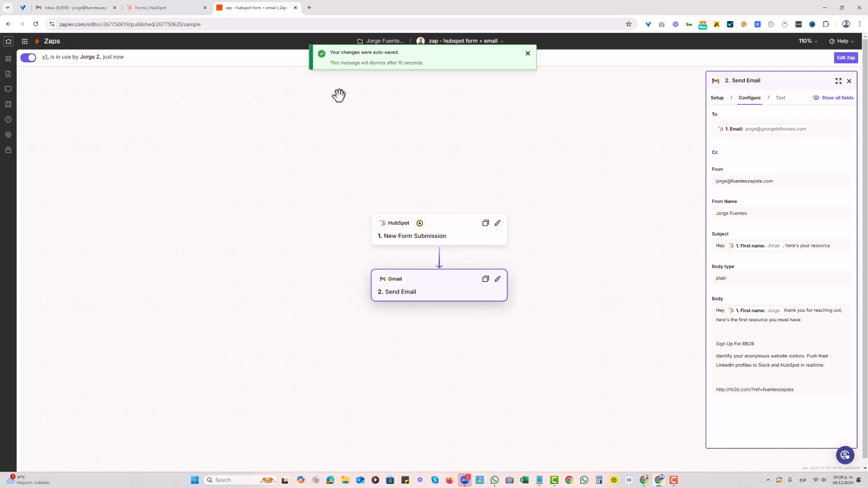
click(850, 81)
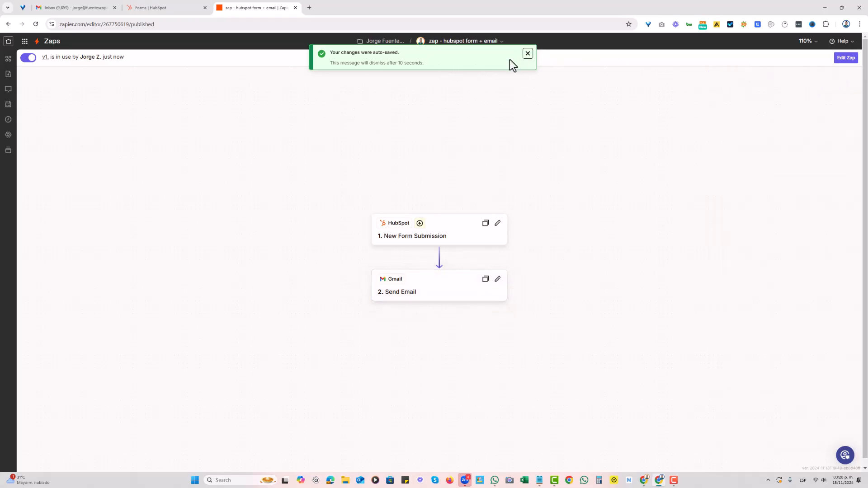
click(528, 54)
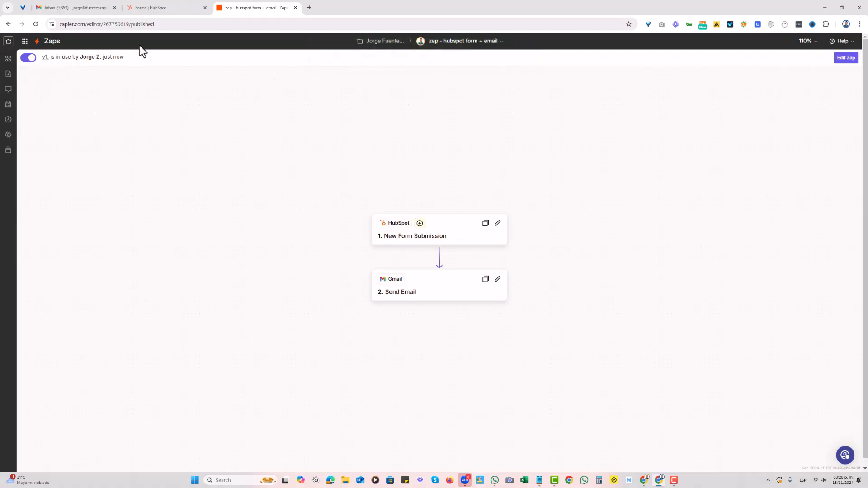
Switch to the HubSpot forms list, reload it, and open the live page of the Need Training form
click(164, 8)
click(36, 24)
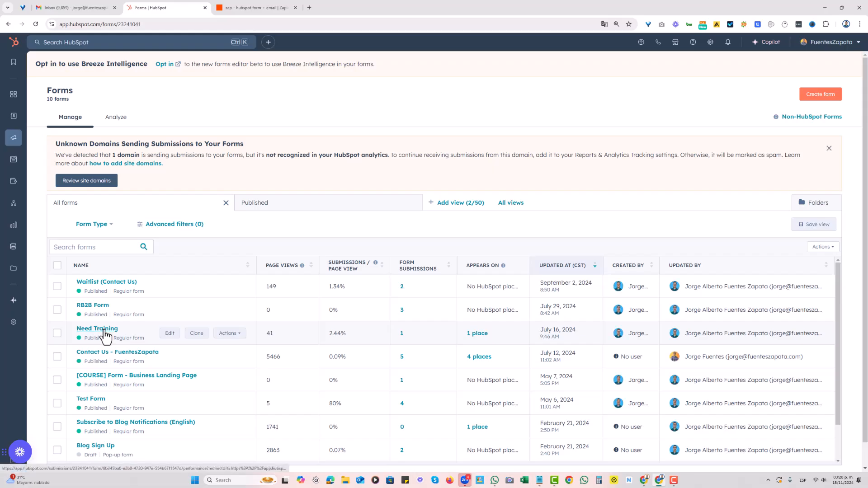
click(224, 335)
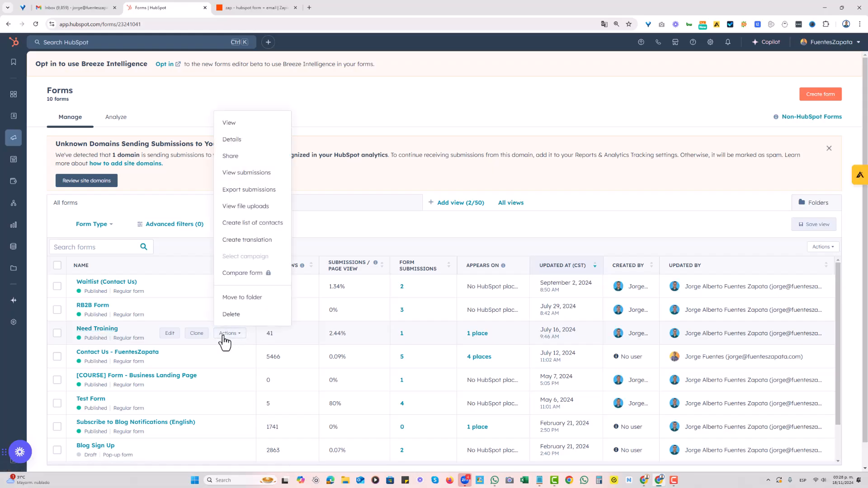
click(245, 124)
click(382, 165)
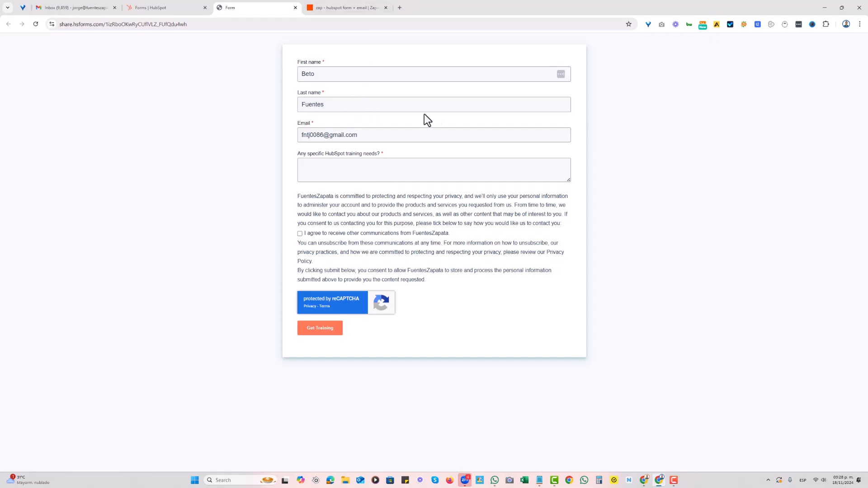
Replace the form's last name with the contact's full surname, keeping the prefilled first name and email
click(323, 72)
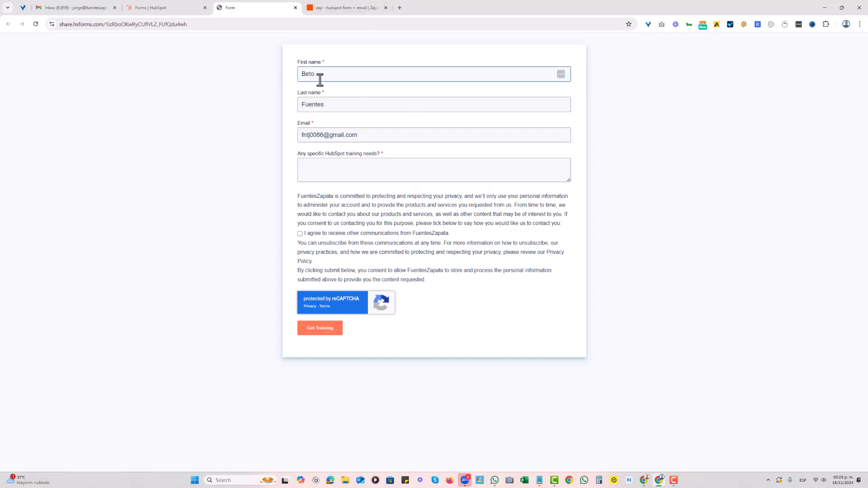
drag(339, 106, 300, 110)
click(362, 138)
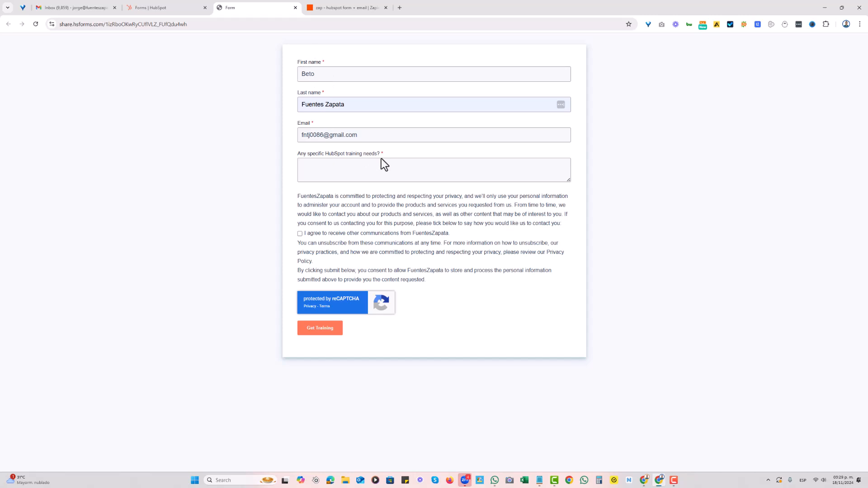
Enter "NONE." as the HubSpot training needs, agree to receive other communications, and submit the form
click(343, 165)
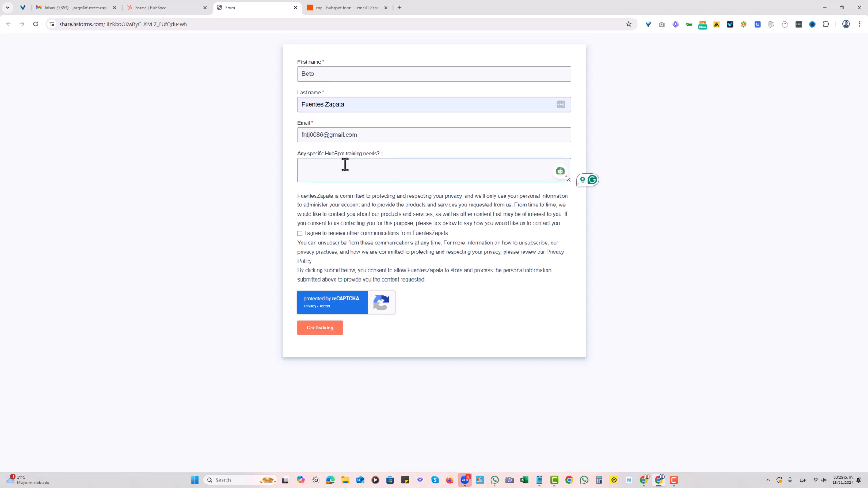
text(NONE.)
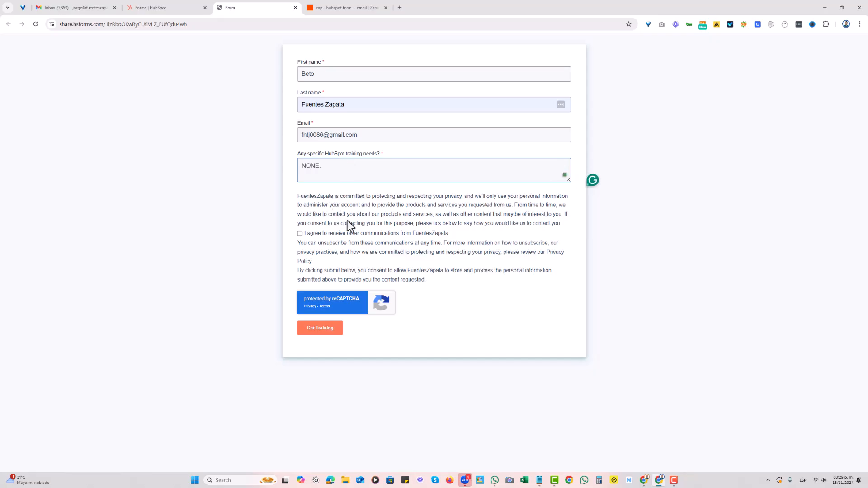
click(300, 233)
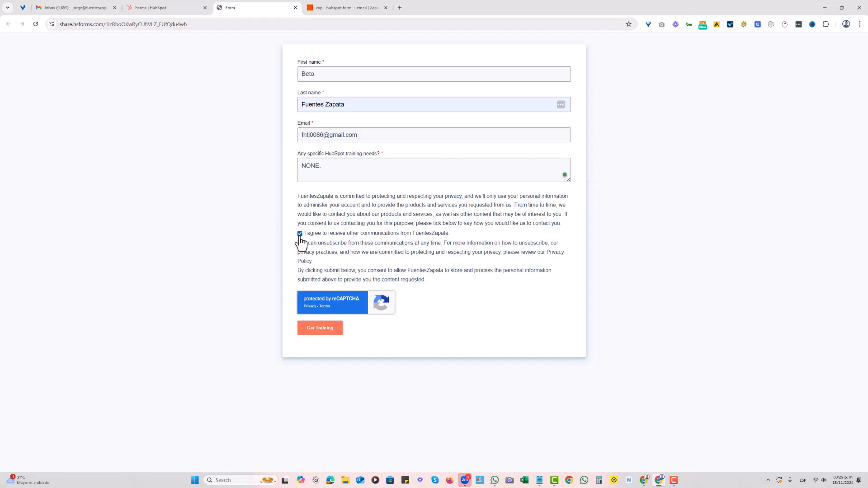
click(327, 332)
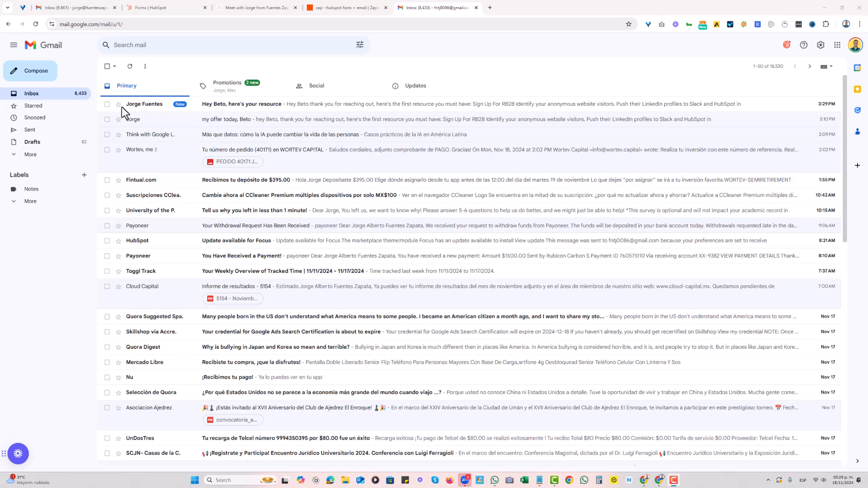
Open the received resource email in Gmail, check its sender and recipient details, and return to the Zap in Zapier
click(241, 117)
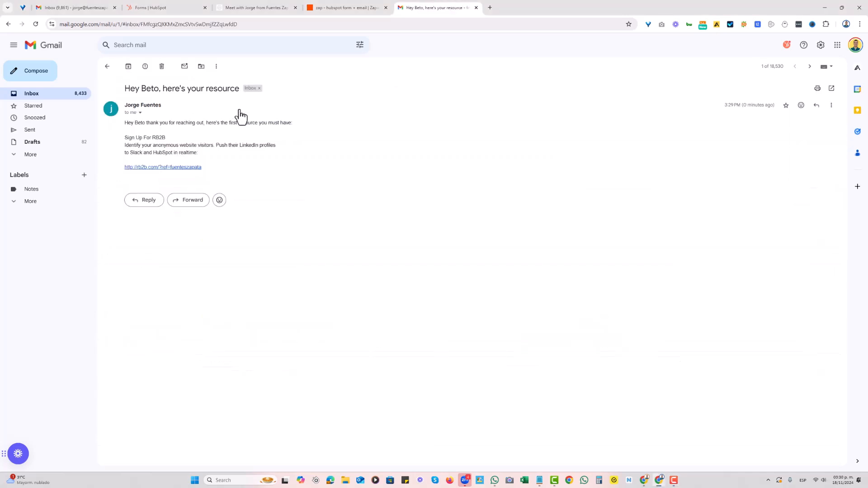
click(141, 114)
click(142, 116)
click(141, 113)
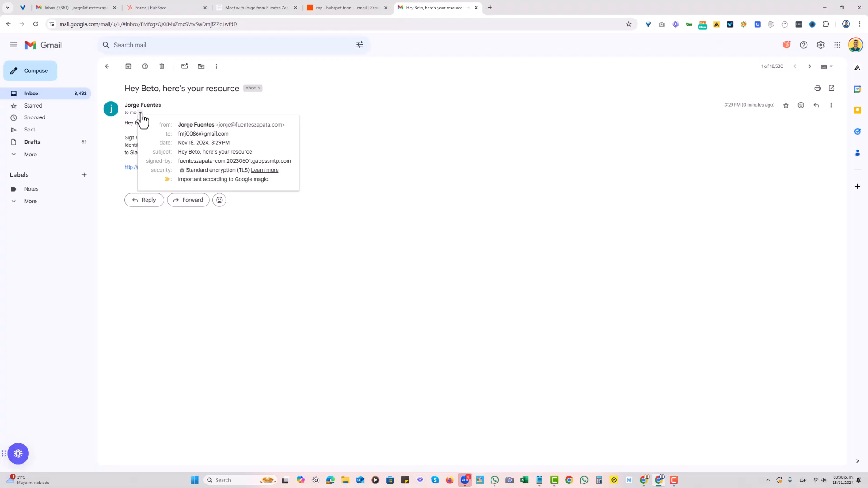
drag(287, 126, 178, 125)
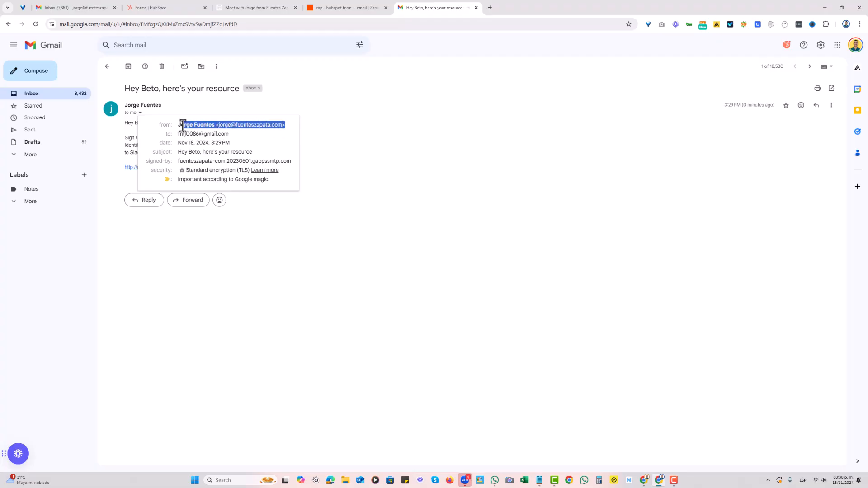
drag(229, 134, 177, 136)
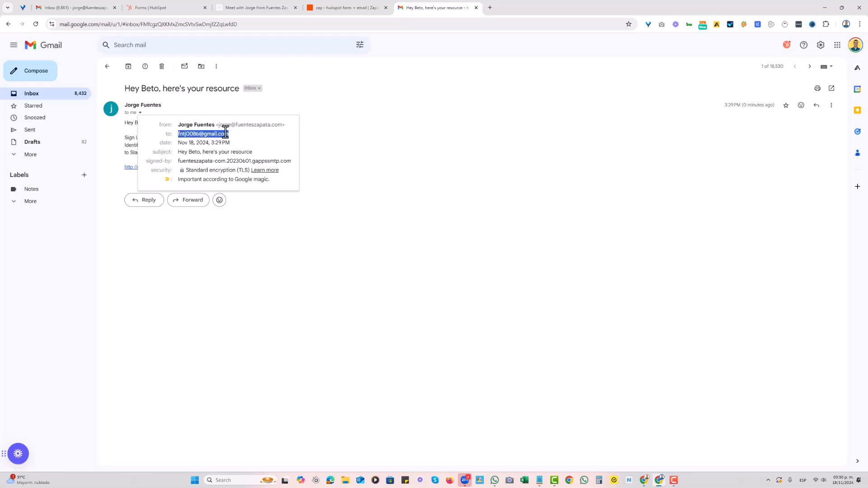
click(364, 159)
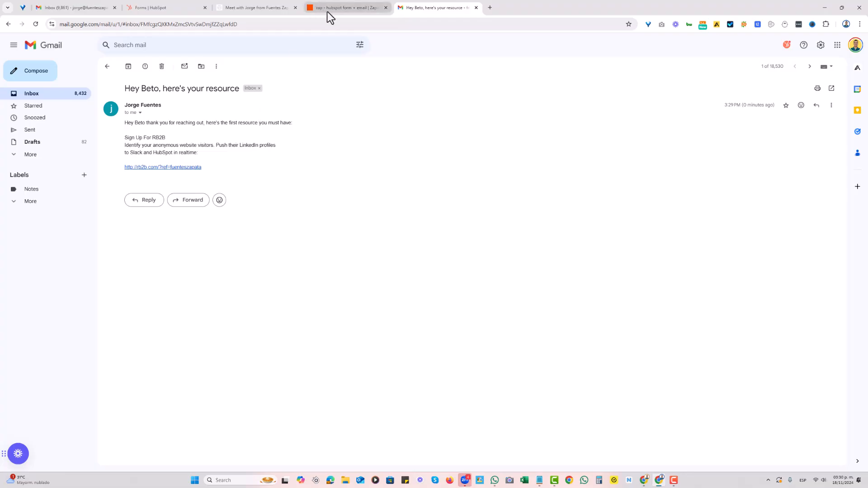
click(338, 8)
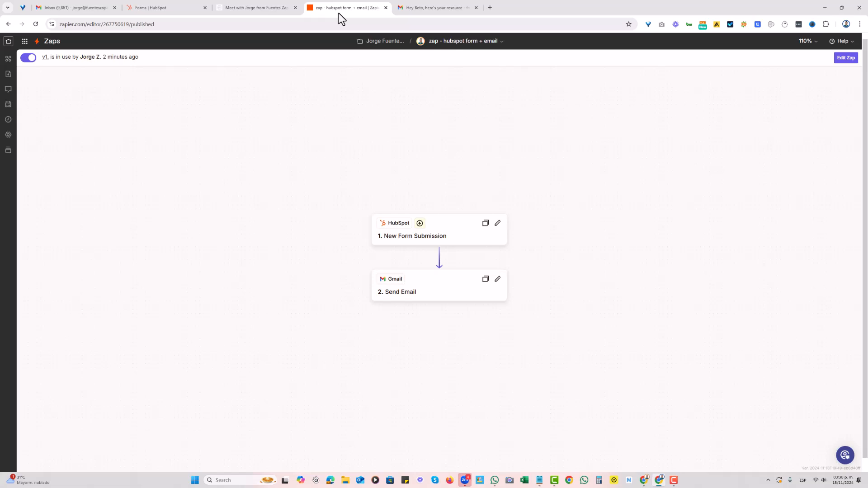